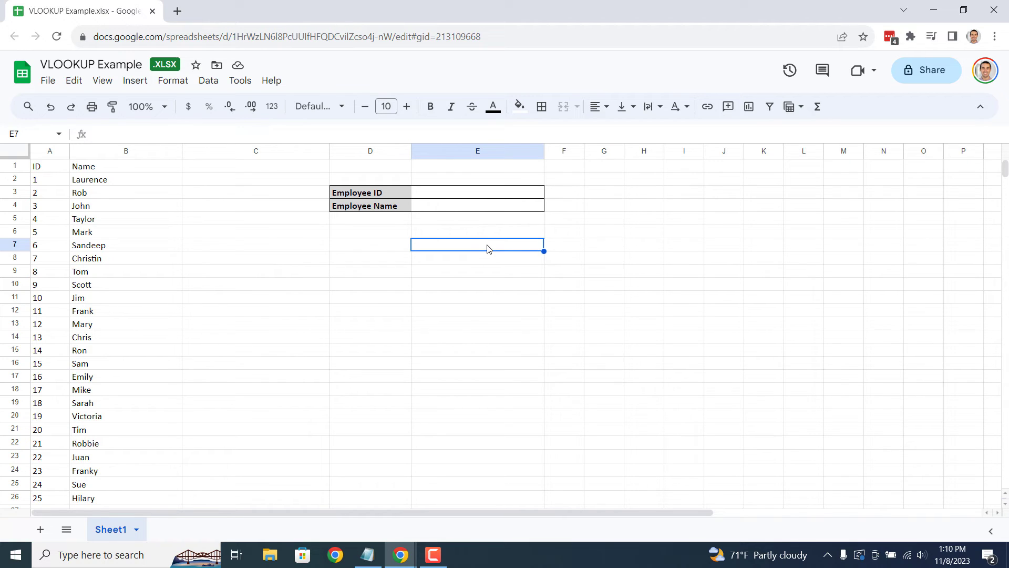
Start E4's formula as =VLOOKUP(E3, using E3's employee ID as the lookup value.
left_click(479, 208)
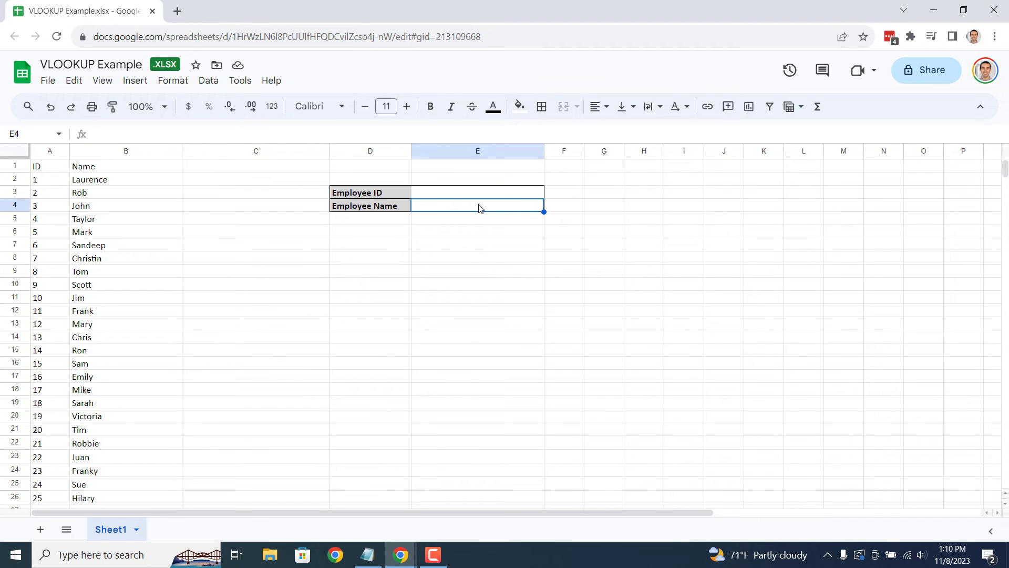
type("=VLOOK")
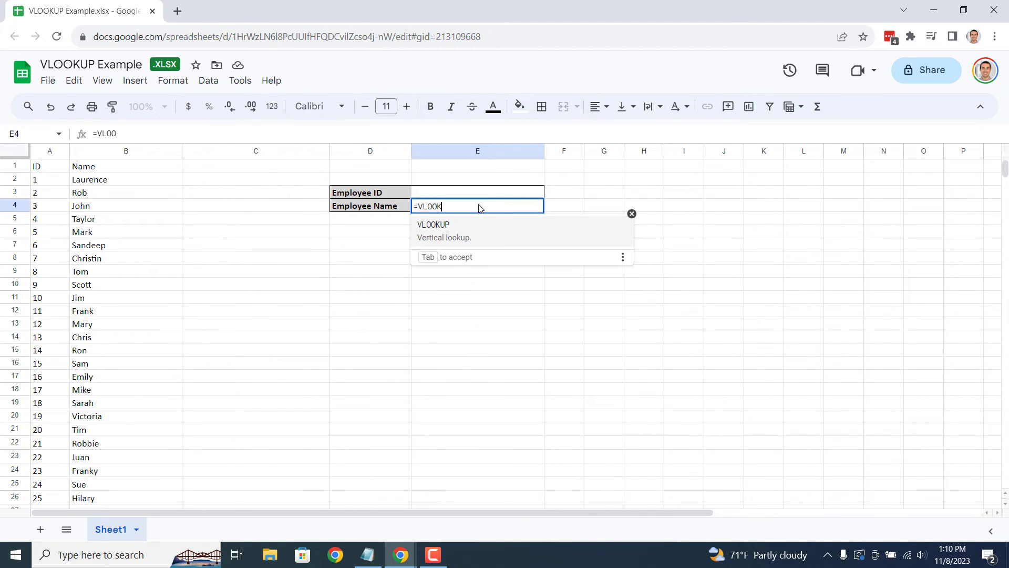
type("UP(")
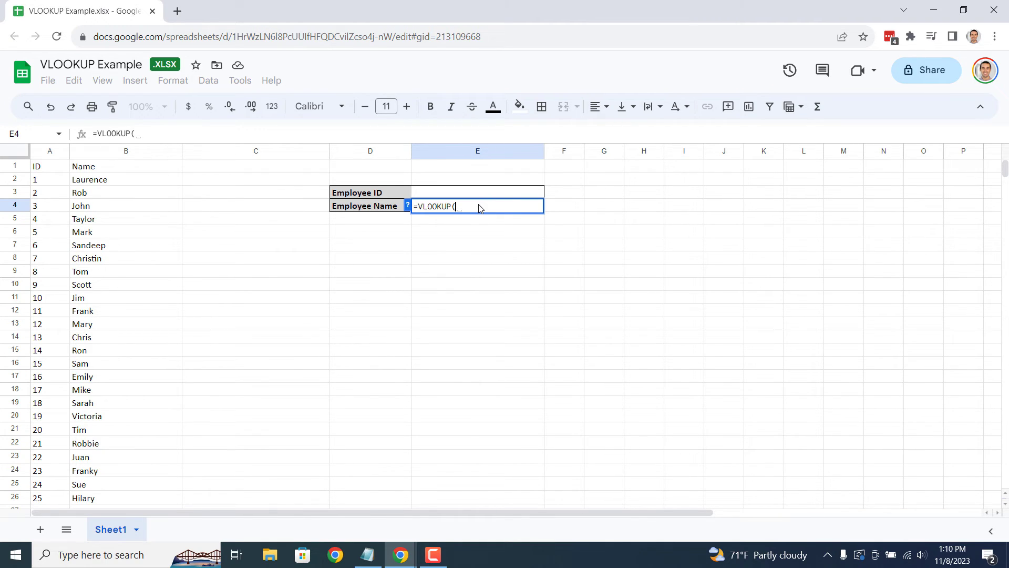
left_click(477, 193)
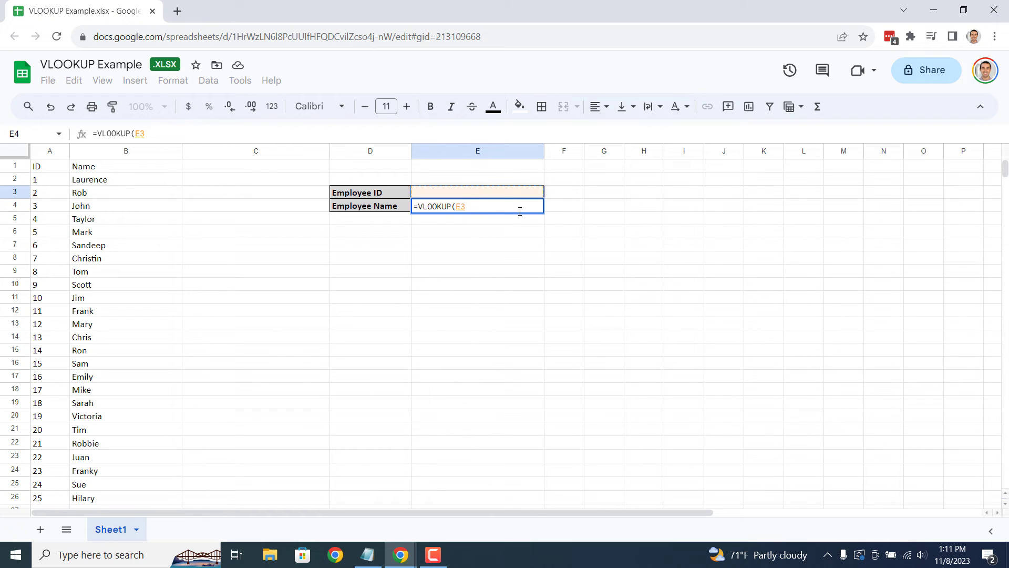
type(",")
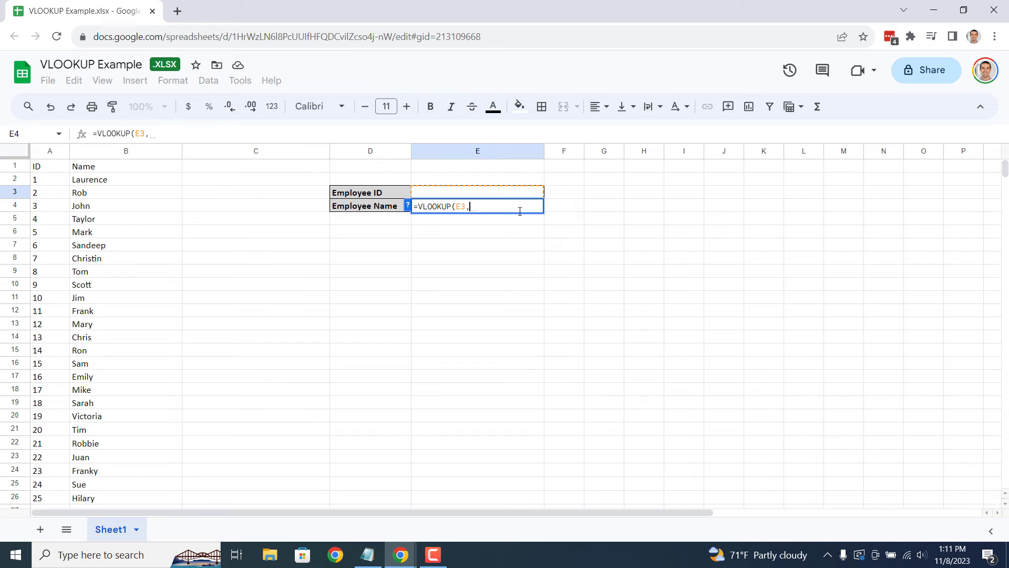
Complete and enter =VLOOKUP(E3,A2:B28,2,FALSE) in E4, which shows #N/A for now.
left_click_drag(39, 180, 147, 482)
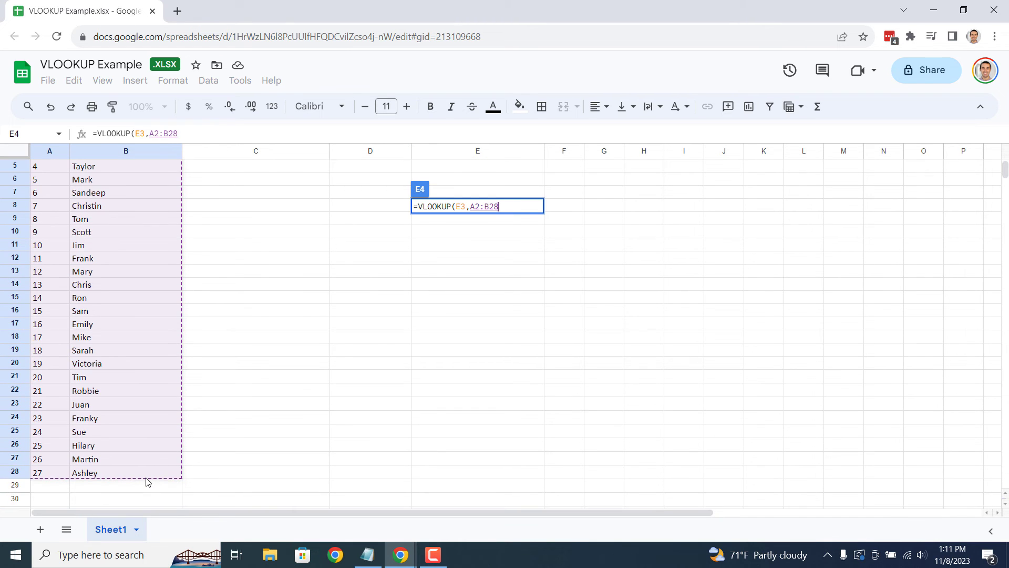
scroll(415, 392, "up", 2)
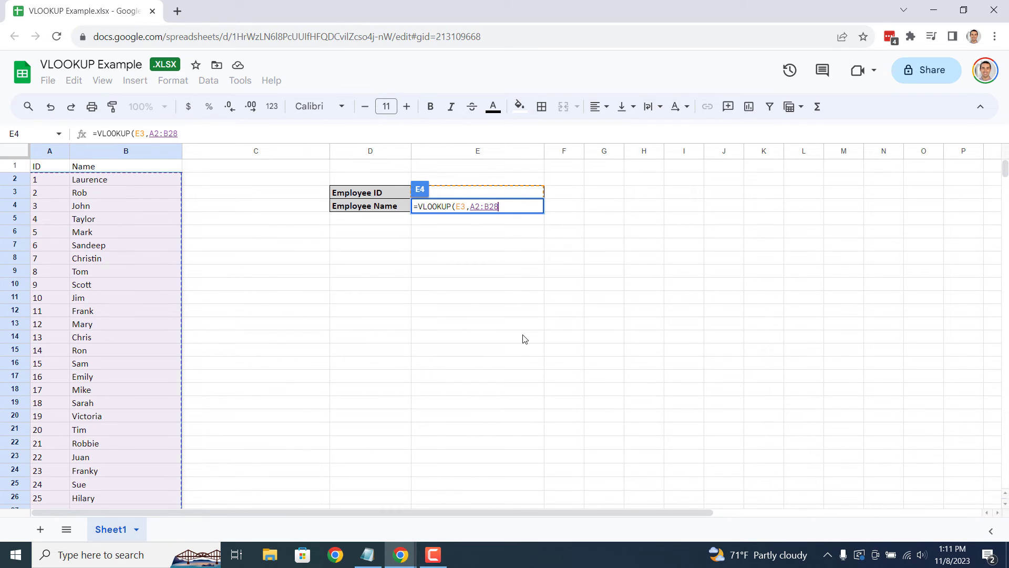
type(",")
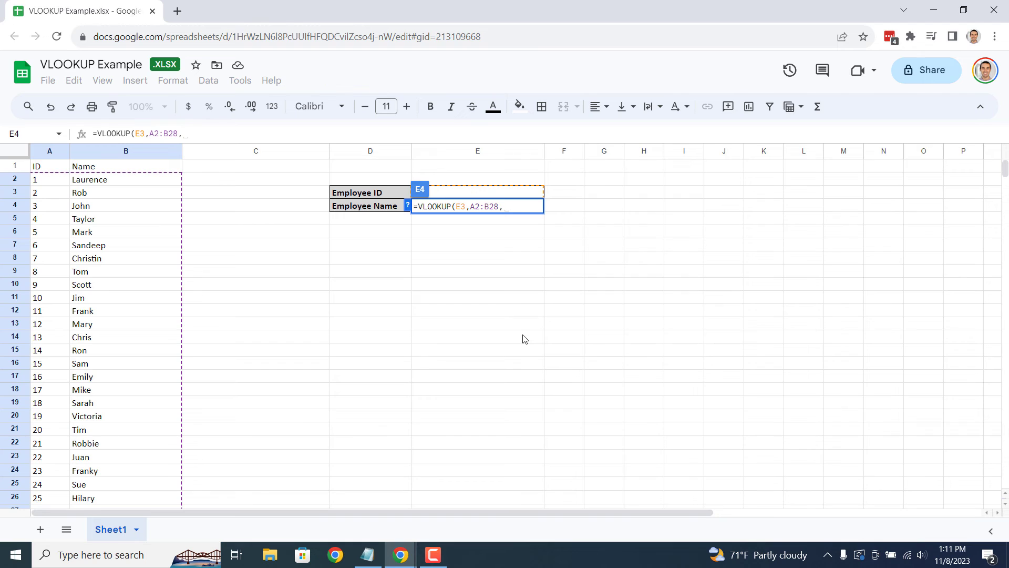
type("2")
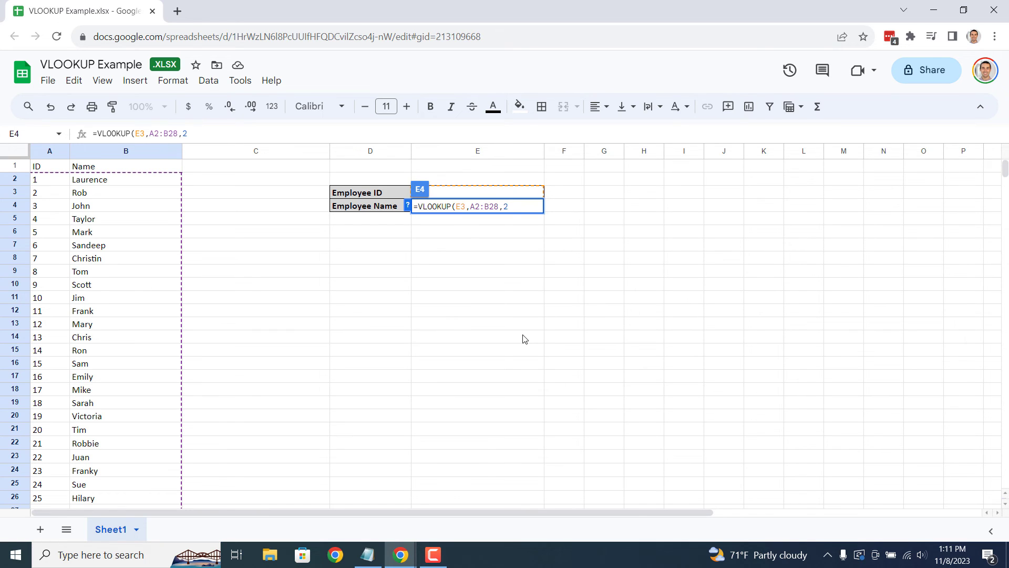
type(",FALSE")
type(")")
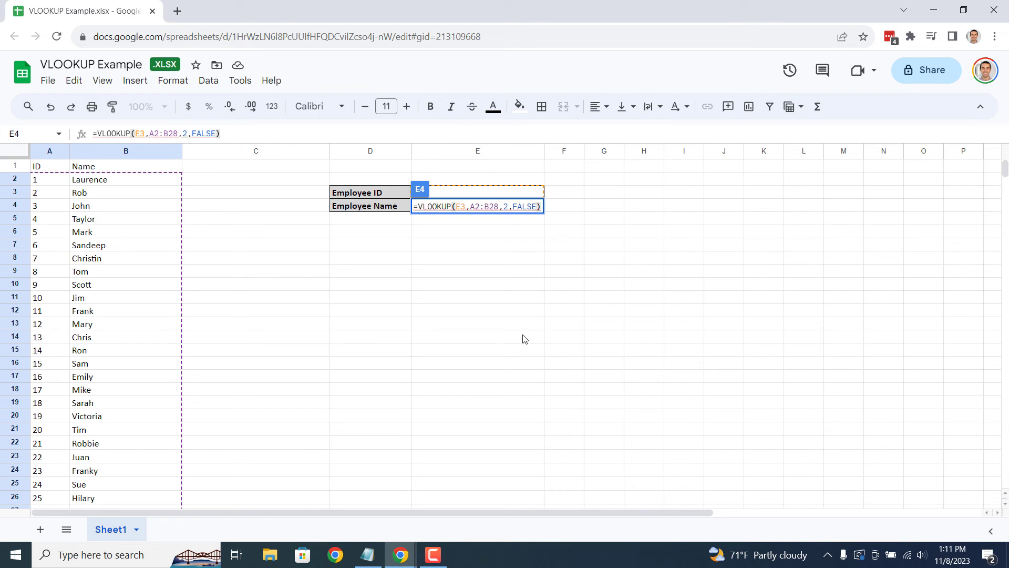
key("Return")
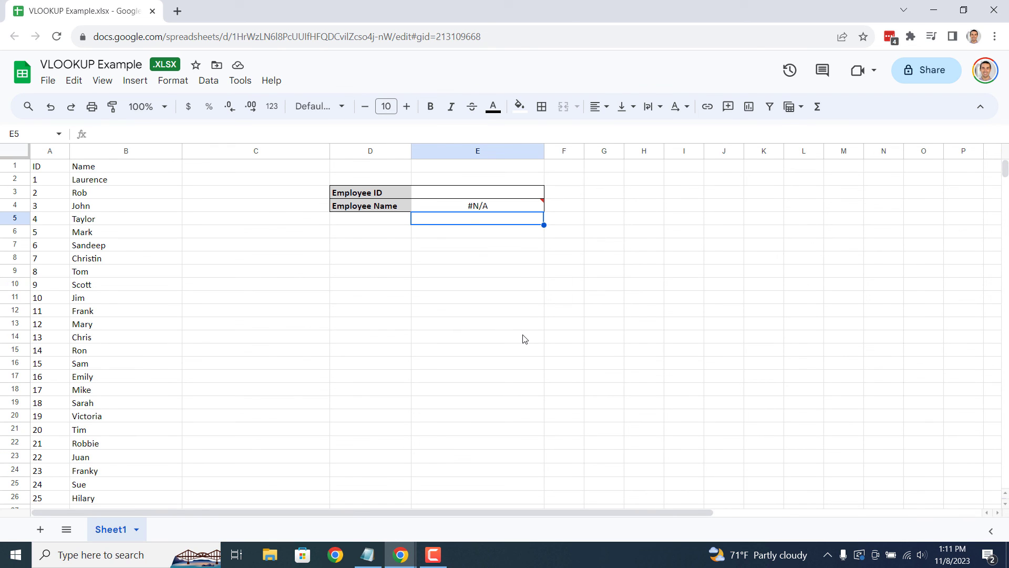
Test employee IDs 1, 5 and 20 in E3, checking E4 returns each matching name.
left_click(471, 191)
type("1")
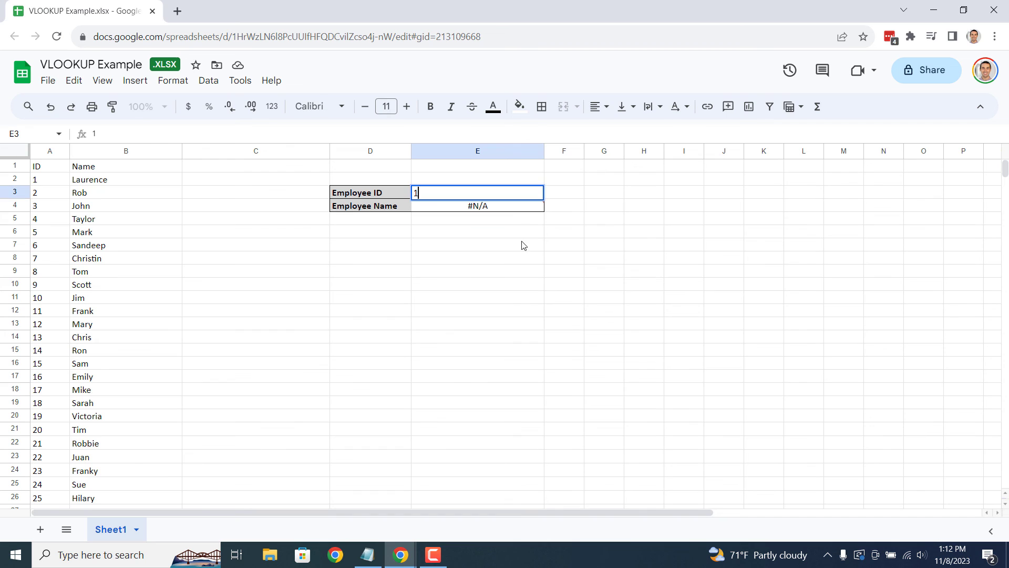
left_click(523, 245)
left_click(457, 198)
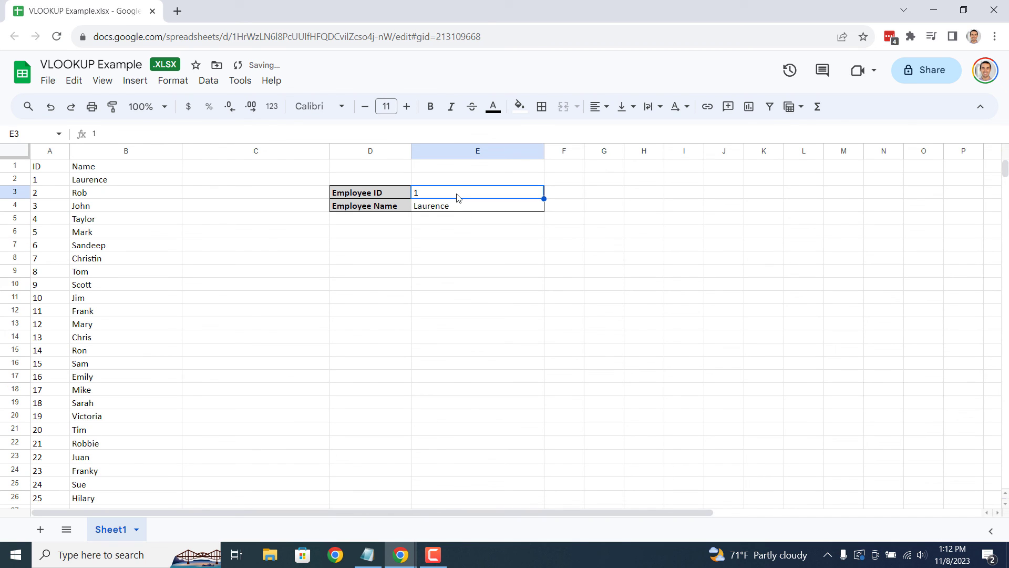
type("5")
left_click(467, 266)
left_click(441, 197)
type("20")
left_click(469, 287)
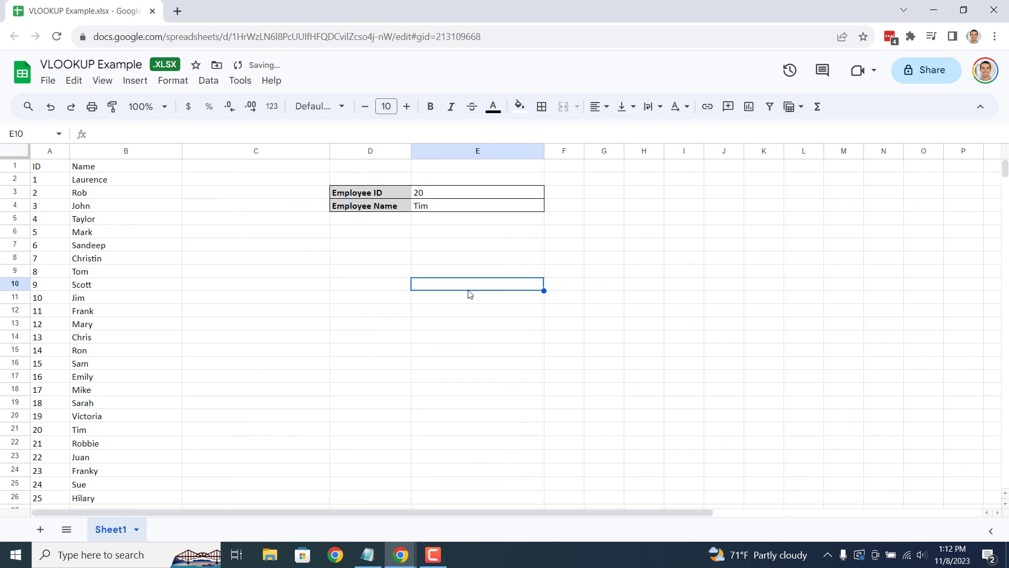
Test employee IDs 6, 3 and finally 21 in E3, confirming E4's returned names.
left_click(465, 194)
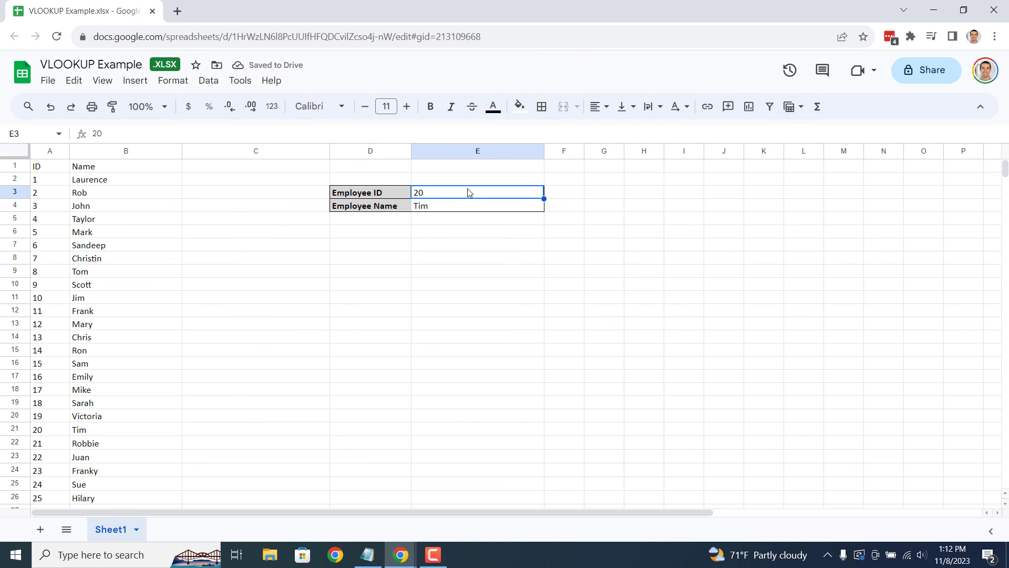
type("6")
left_click(454, 311)
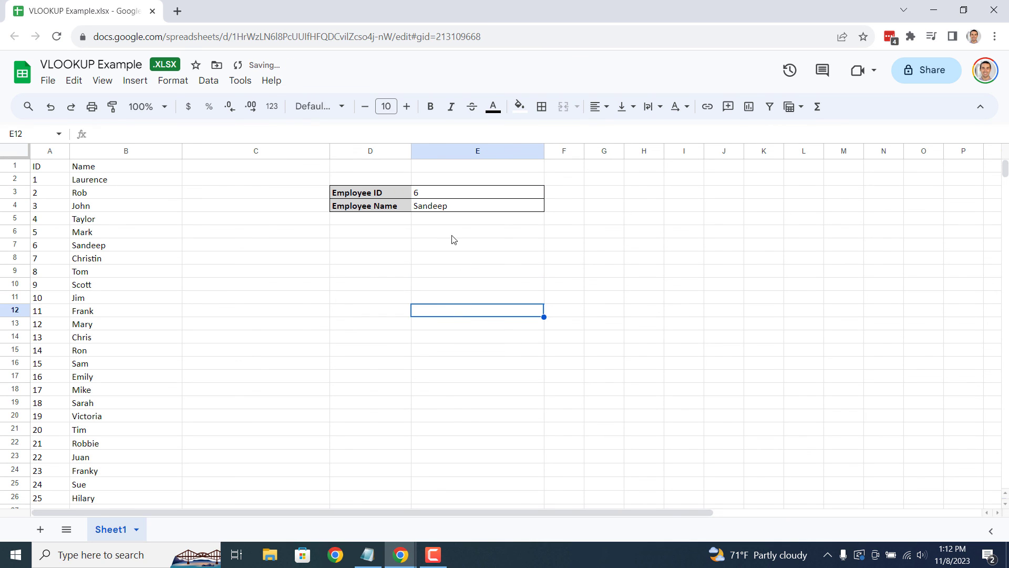
left_click(448, 195)
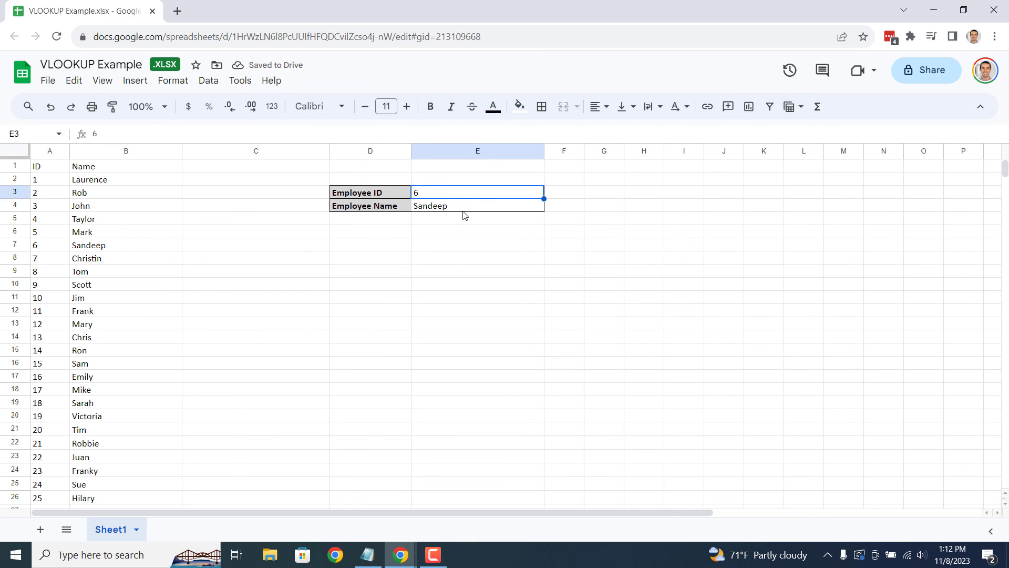
type("3")
left_click(452, 262)
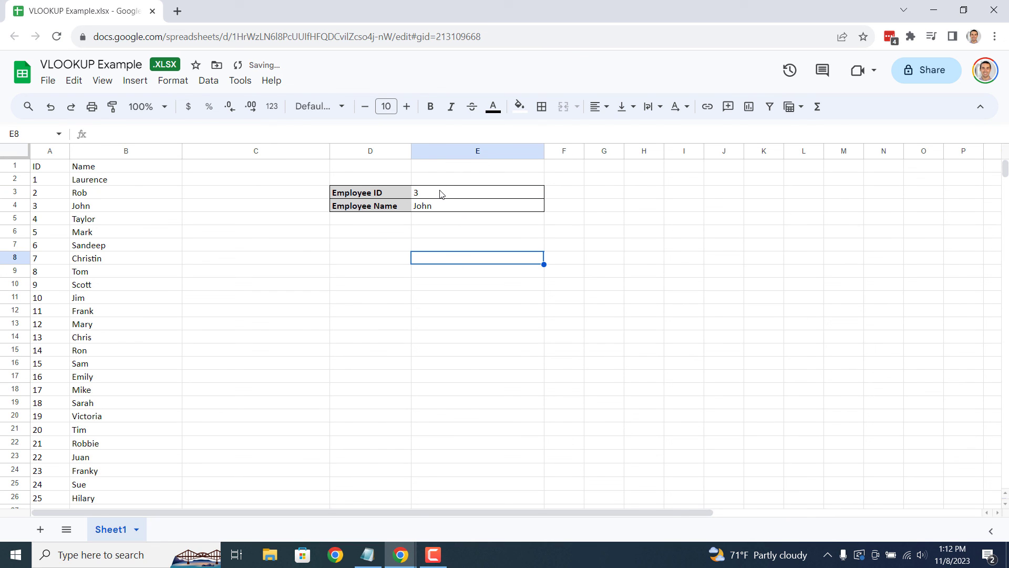
left_click(440, 194)
type("2")
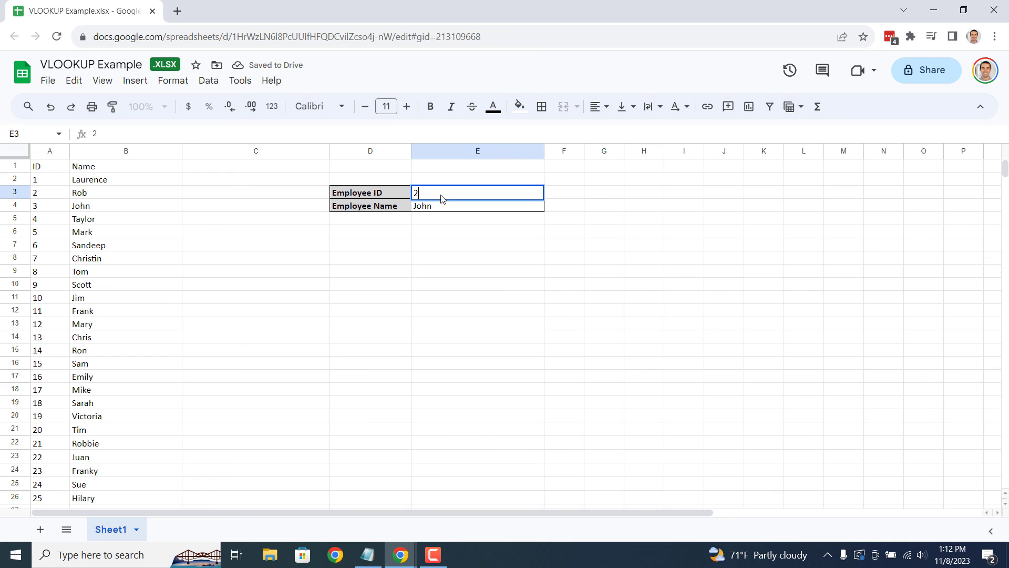
type("1")
left_click(462, 245)
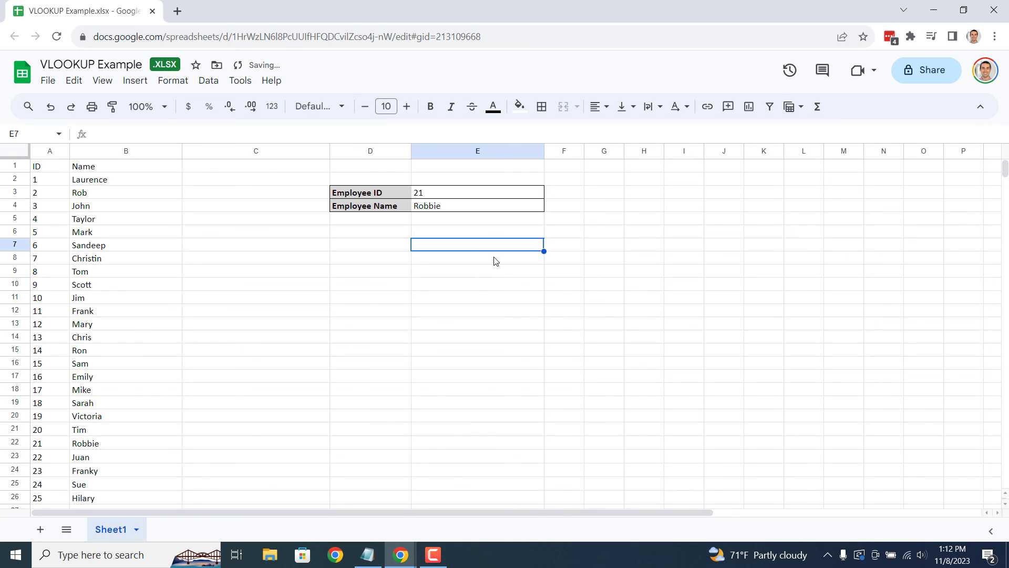